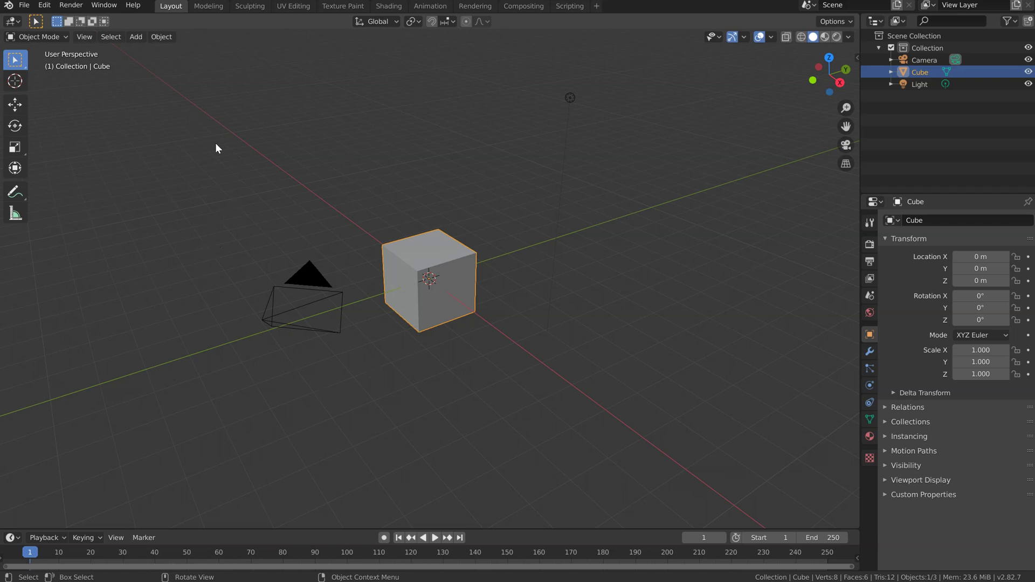
- Open Edit > Preferences, go to the Add-ons page and launch the Install file browser
left_click(44, 6)
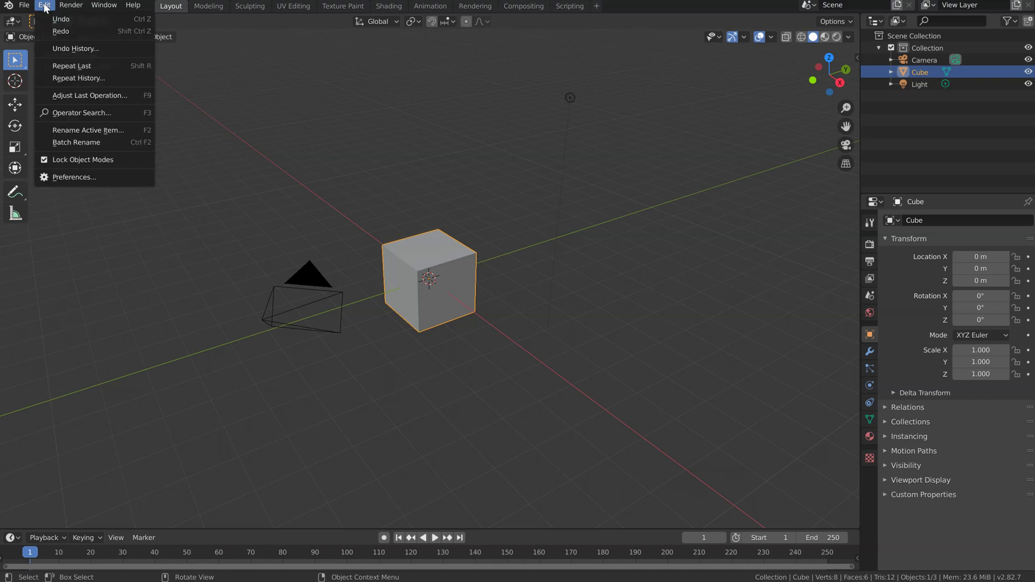
left_click(77, 177)
left_click_drag(122, 31, 437, 88)
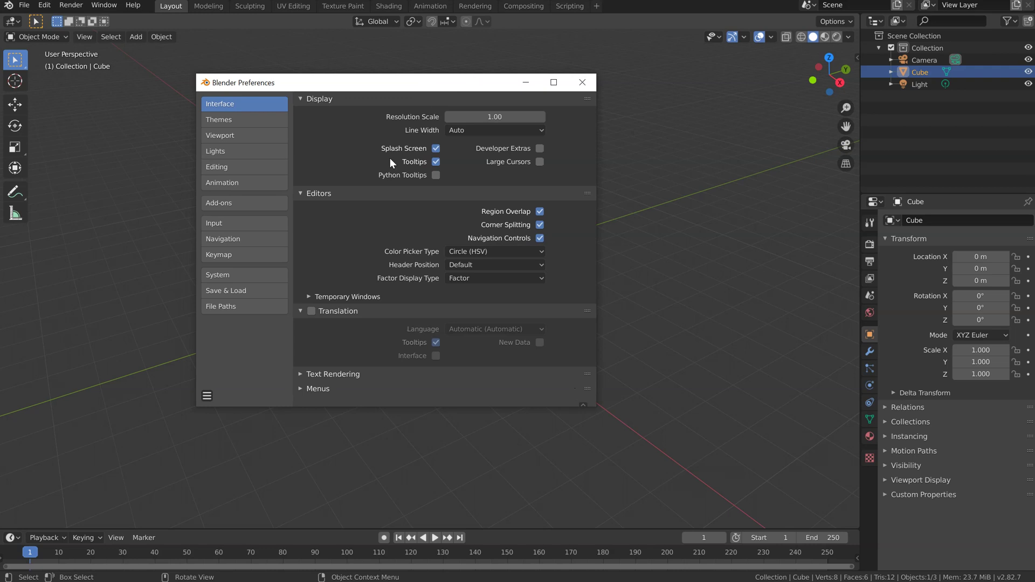
left_click(221, 203)
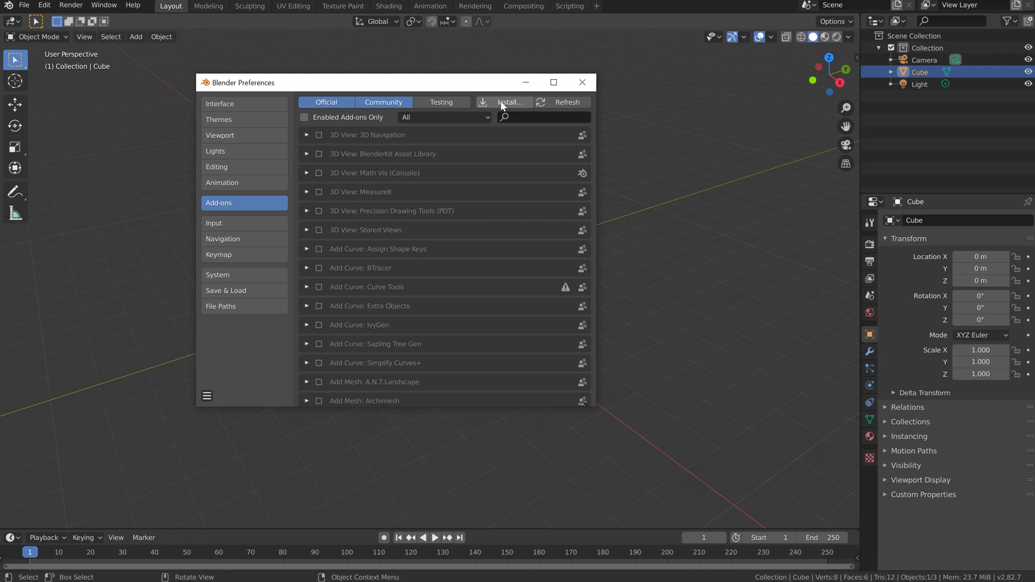
left_click_drag(597, 116, 751, 116)
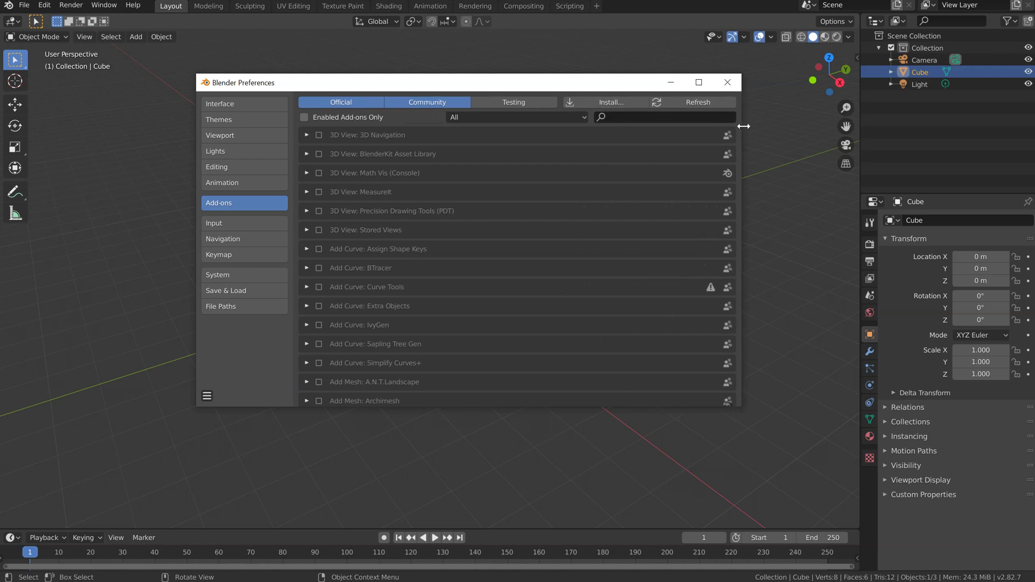
left_click(610, 98)
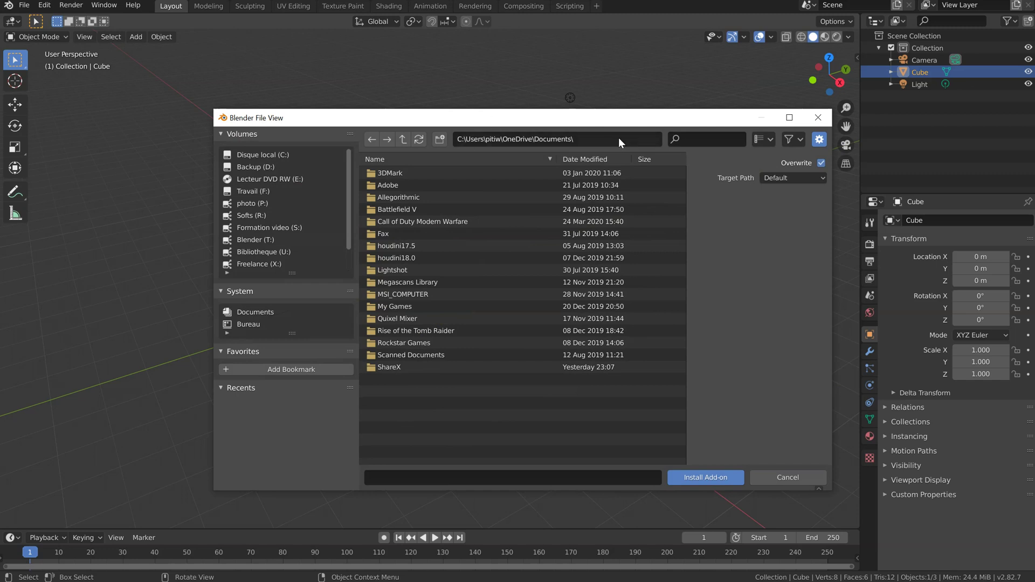
- Browse to F:\blender and install speedflow_2_80_v_0_0_25.zip as an add-on
left_click(619, 139)
type("F:\\blender")
key("Return")
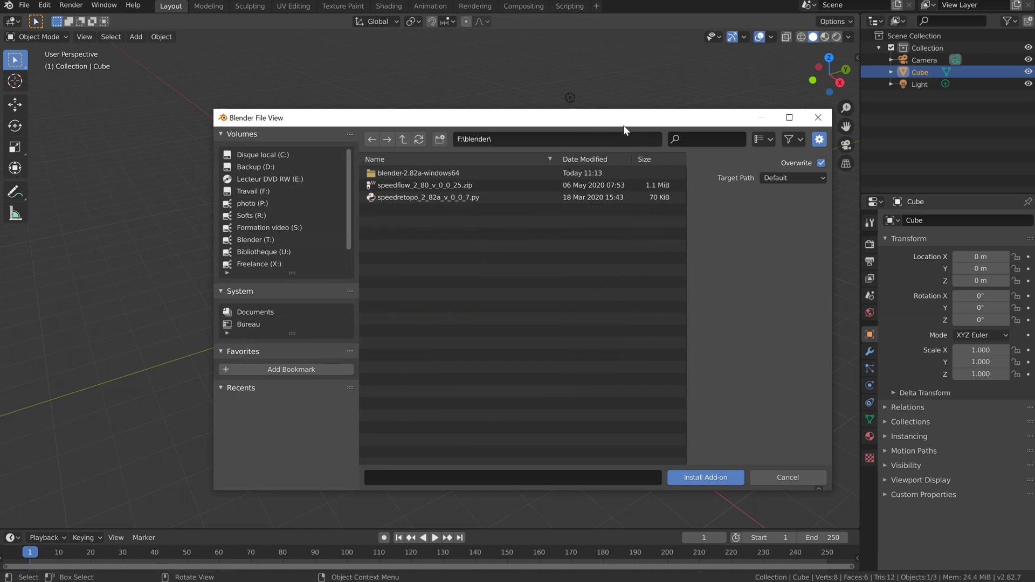
left_click(408, 186)
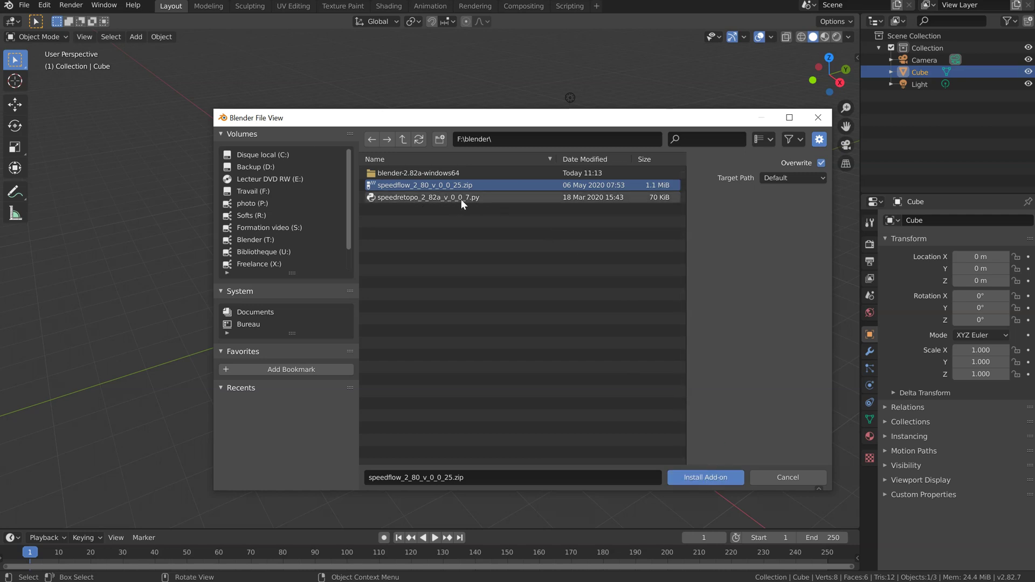
left_click(446, 197)
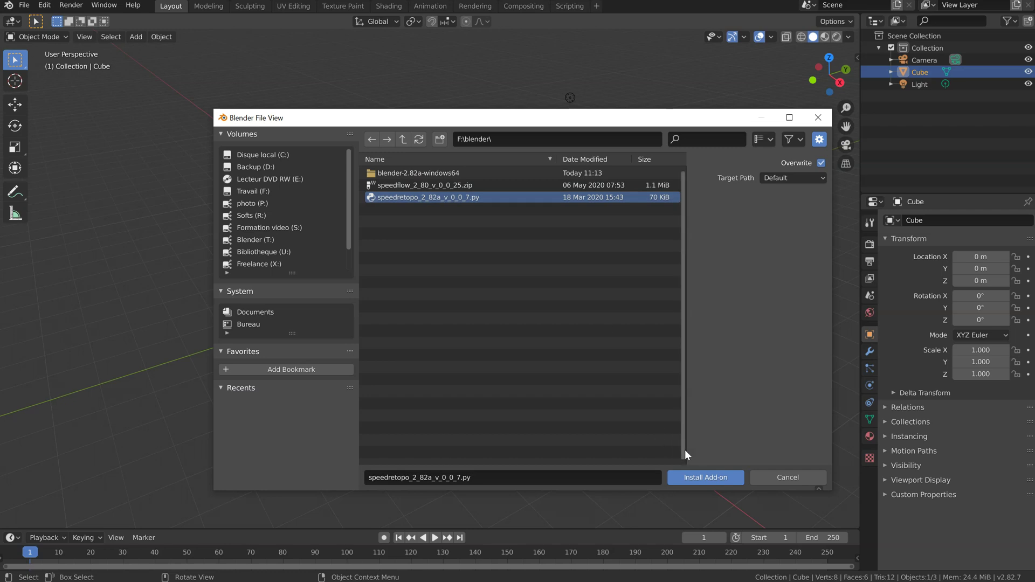
left_click(447, 185)
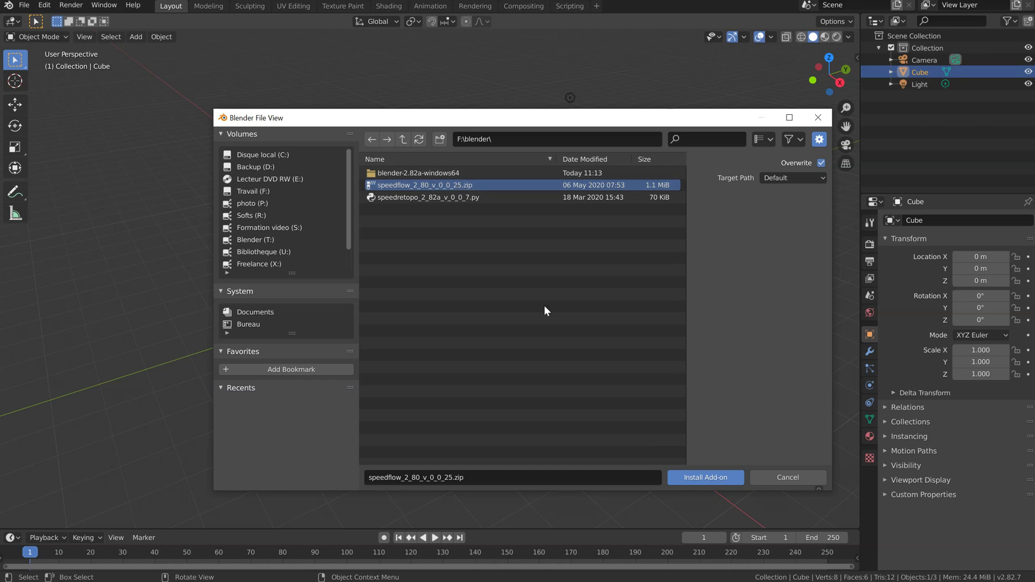
left_click(708, 477)
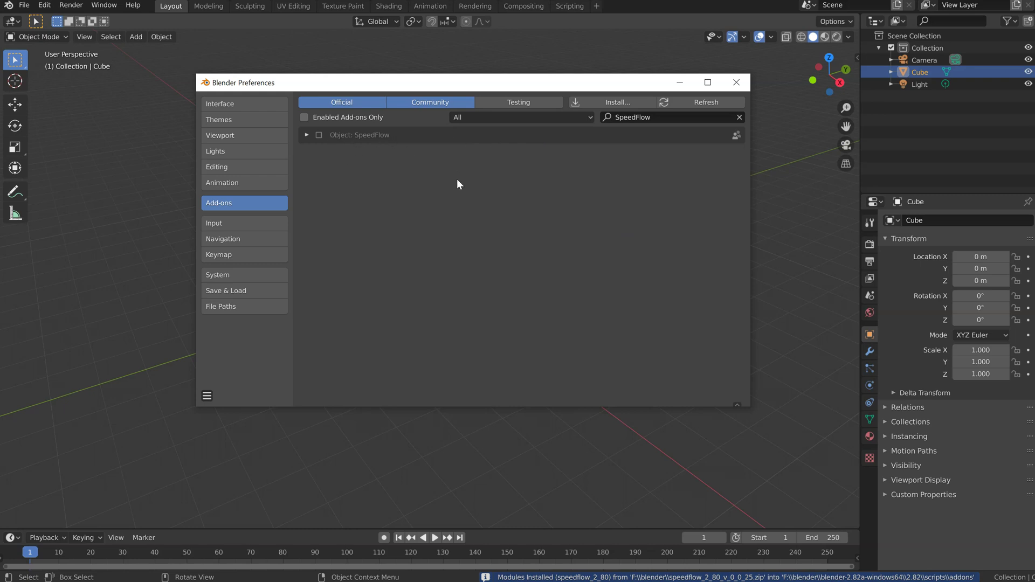
- Enable Object: SpeedFlow and expand its preference details
left_click(319, 136)
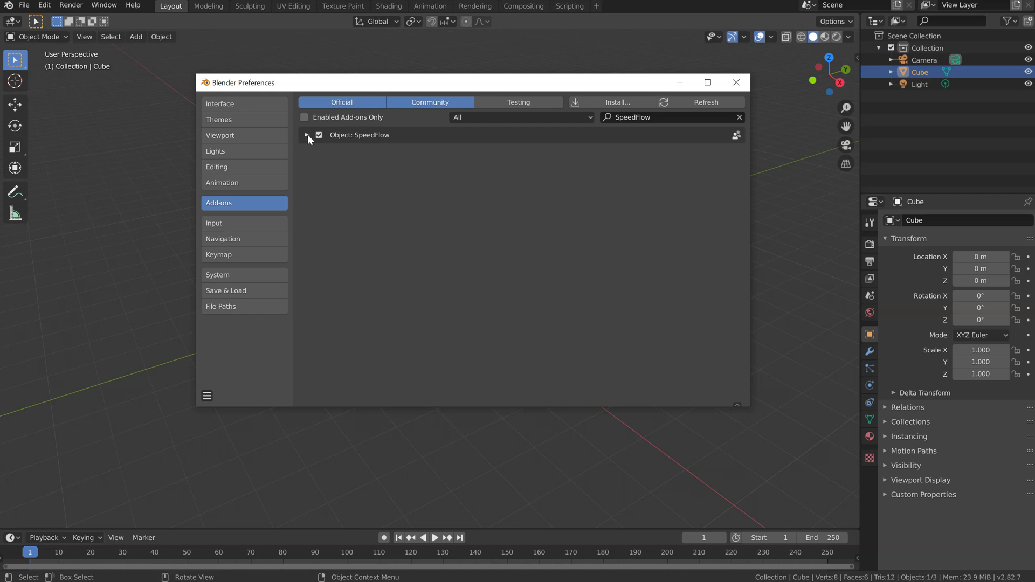
left_click(306, 136)
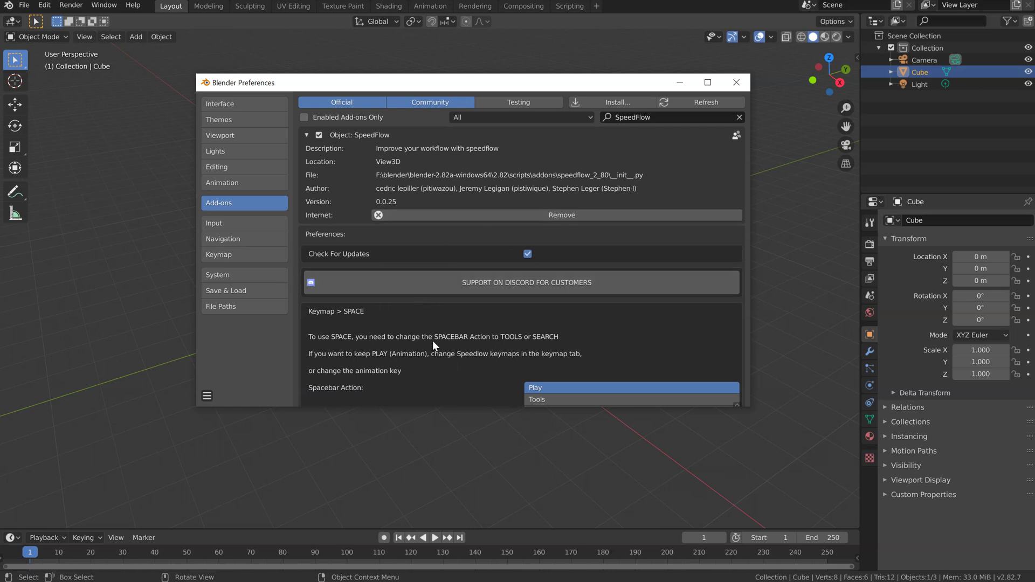
scroll(377, 205, "down", 1)
scroll(464, 224, "down", 3)
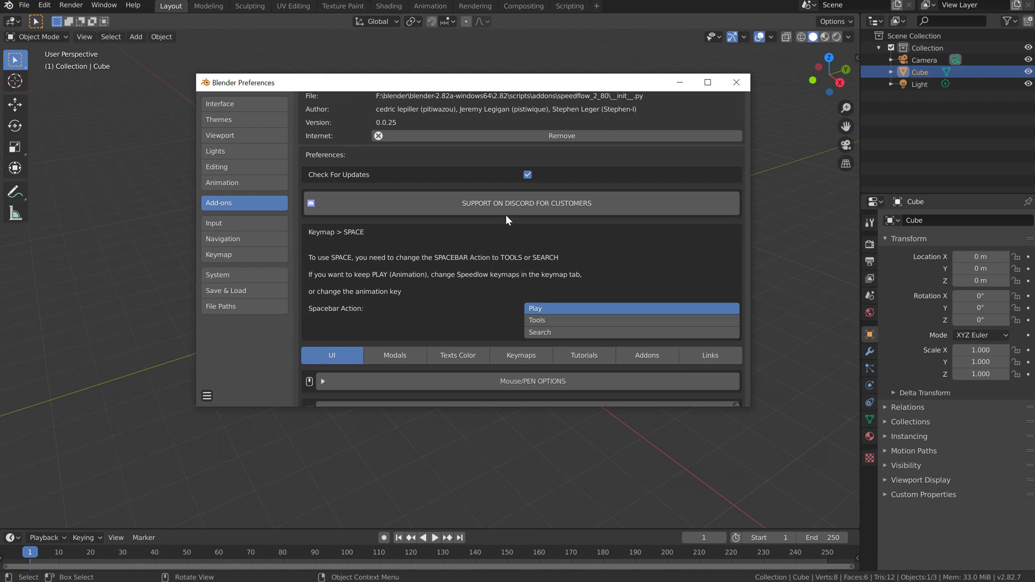
scroll(496, 218, "down", 2)
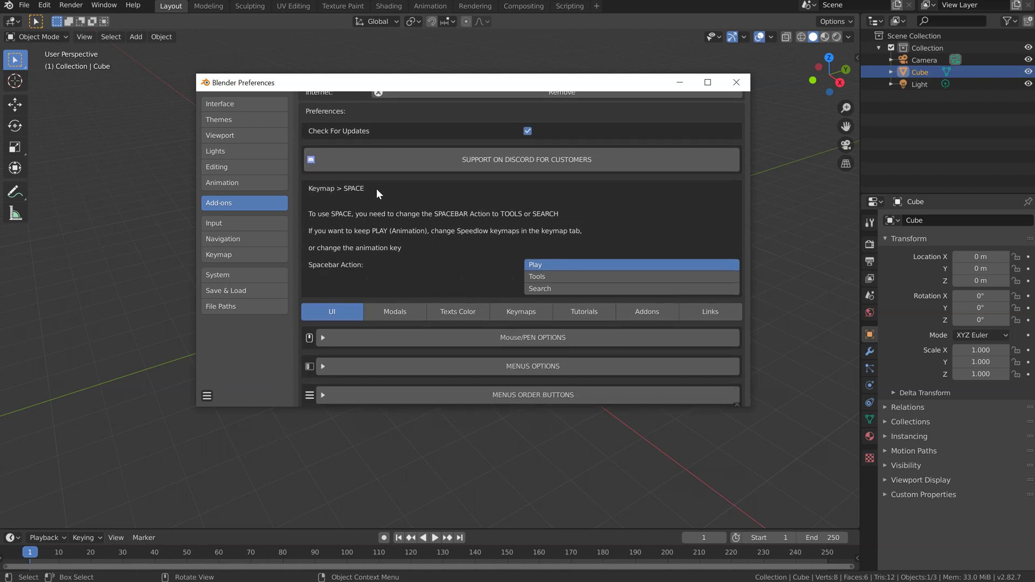
scroll(399, 202, "down", 1)
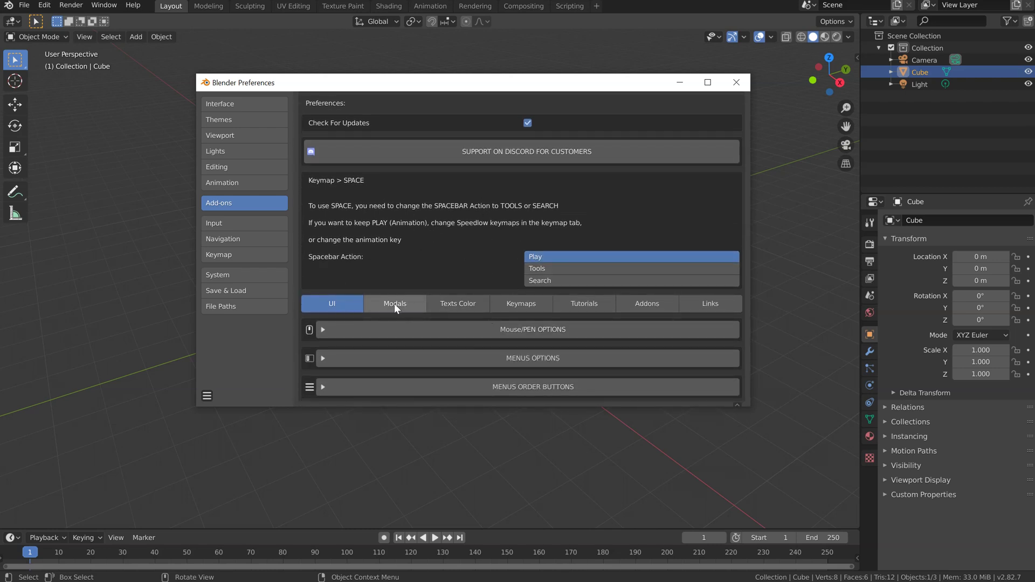
- Review SpeedFlow's mouse and pen, menu options and menu order sections
left_click(434, 330)
scroll(434, 323, "down", 4)
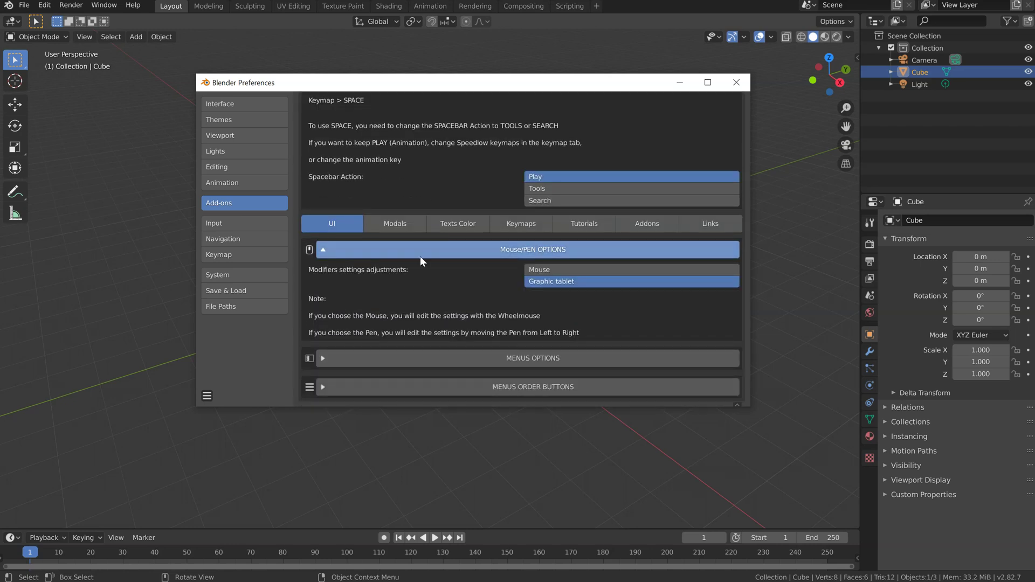
left_click(419, 254)
left_click(449, 358)
scroll(439, 307, "down", 4)
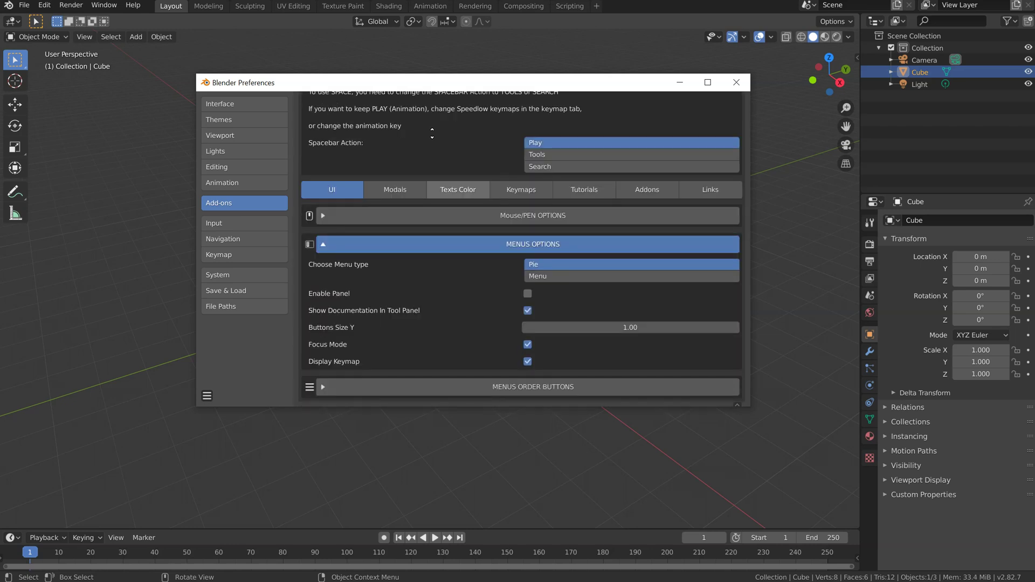
left_click(445, 250)
left_click(443, 386)
scroll(443, 377, "down", 3)
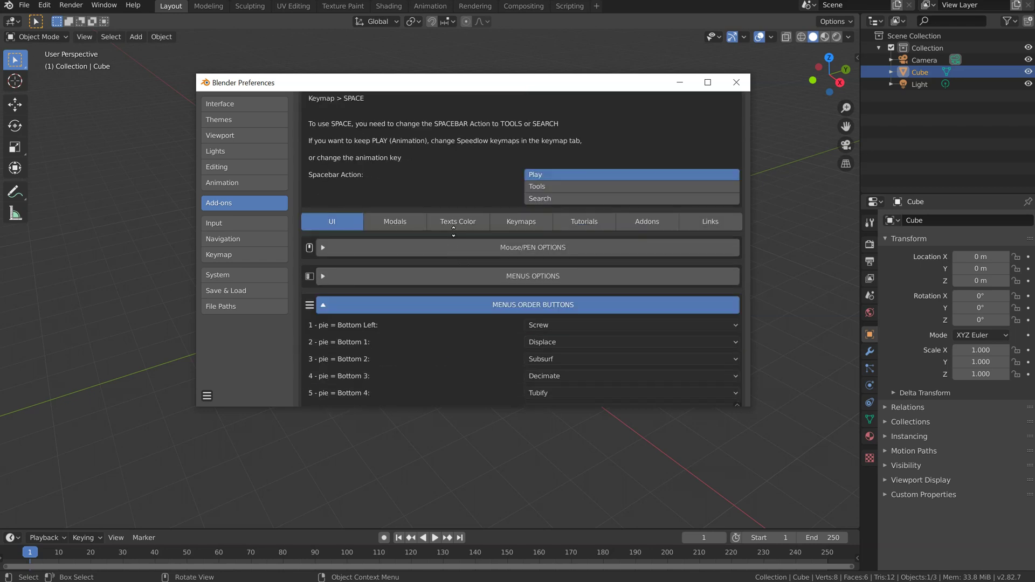
scroll(463, 302, "down", 1)
left_click(509, 279)
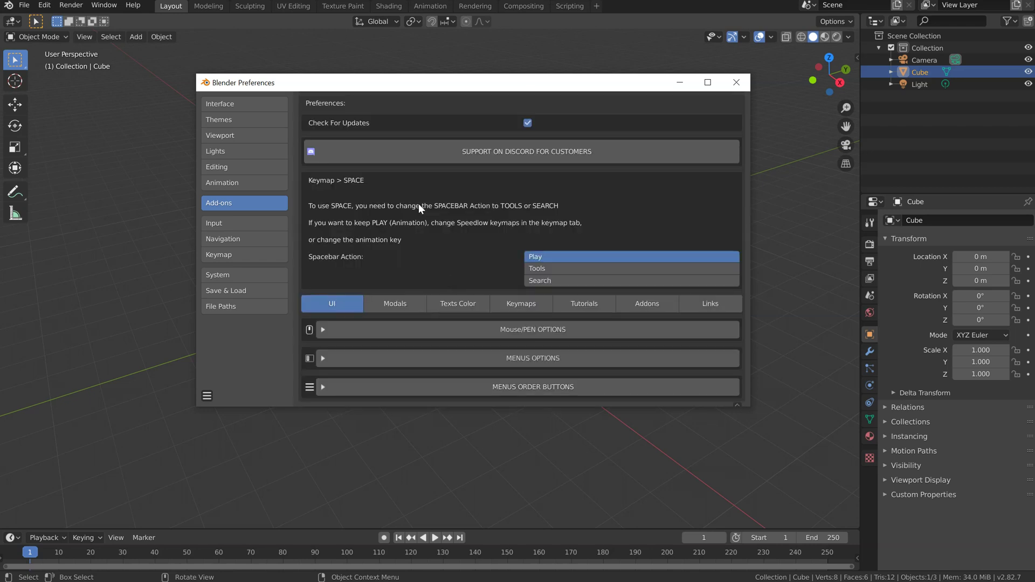
- Check SpeedFlow's modal, text colour and keymap tabs, then collapse its entry
left_click(389, 305)
left_click(461, 305)
left_click(531, 306)
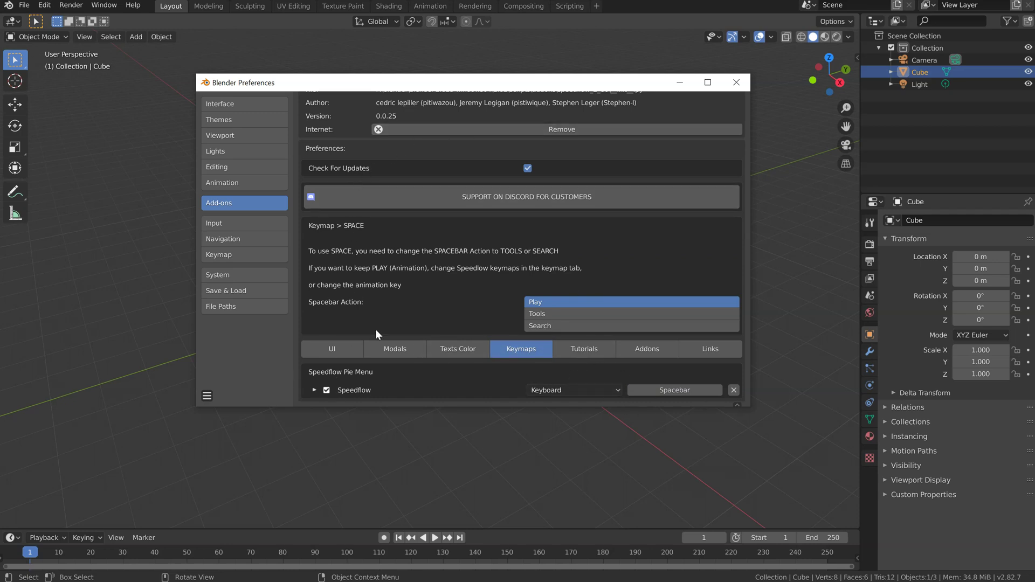
scroll(387, 195, "up", 5)
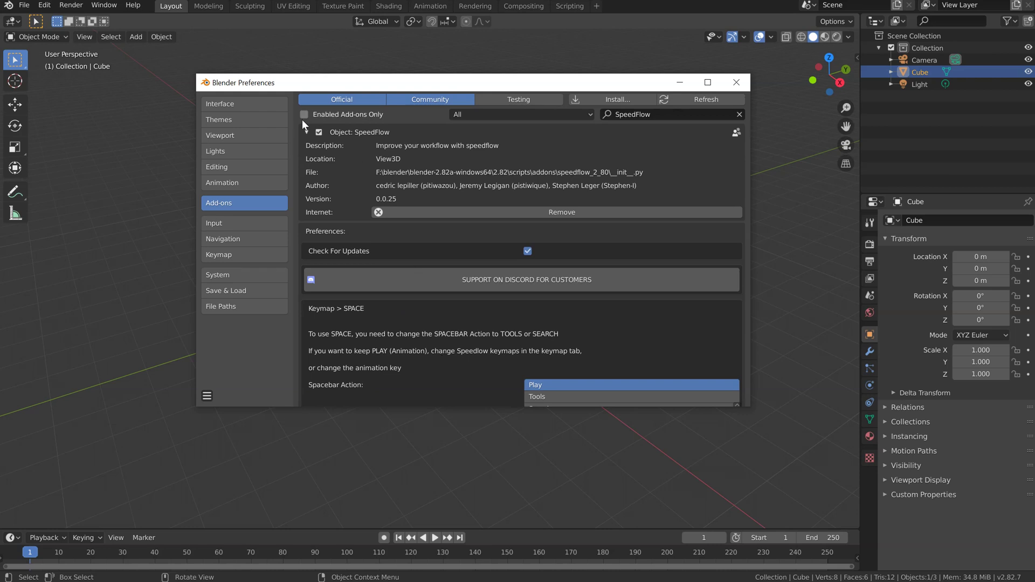
left_click(306, 134)
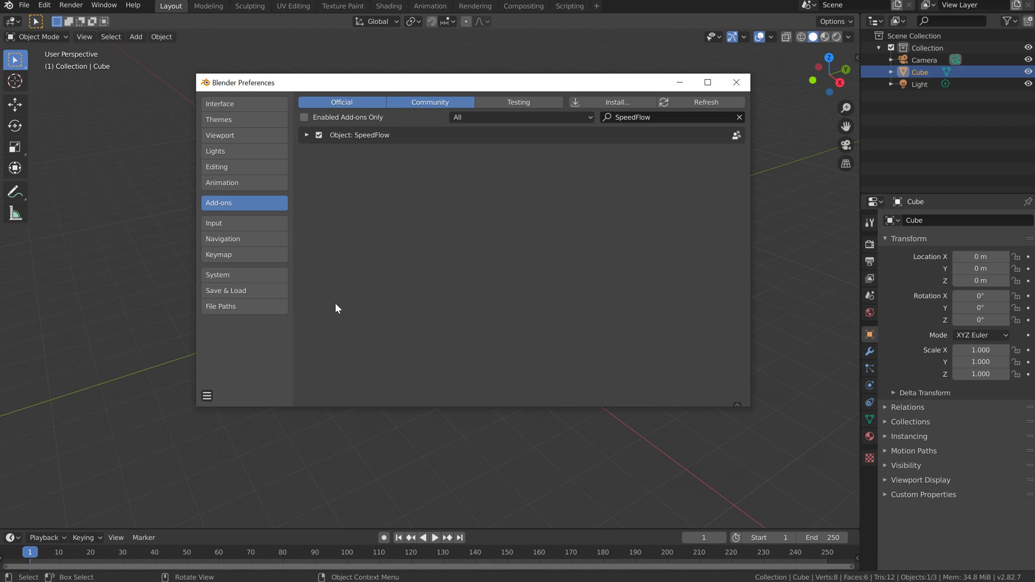
- Install the add-on file speedretopo_2_82a_v_0_0_7.py
left_click(600, 99)
left_click(461, 199)
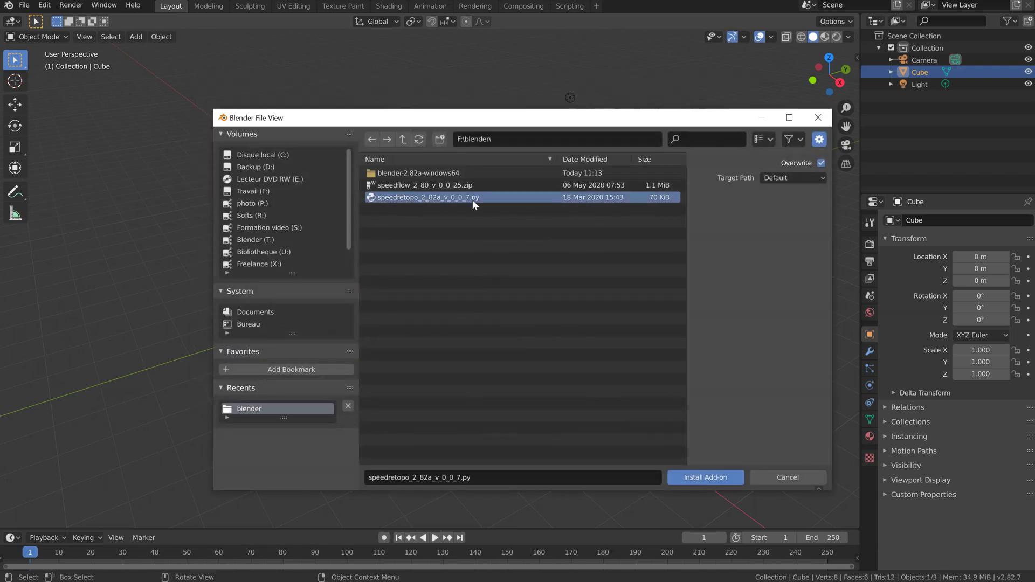
left_click(701, 478)
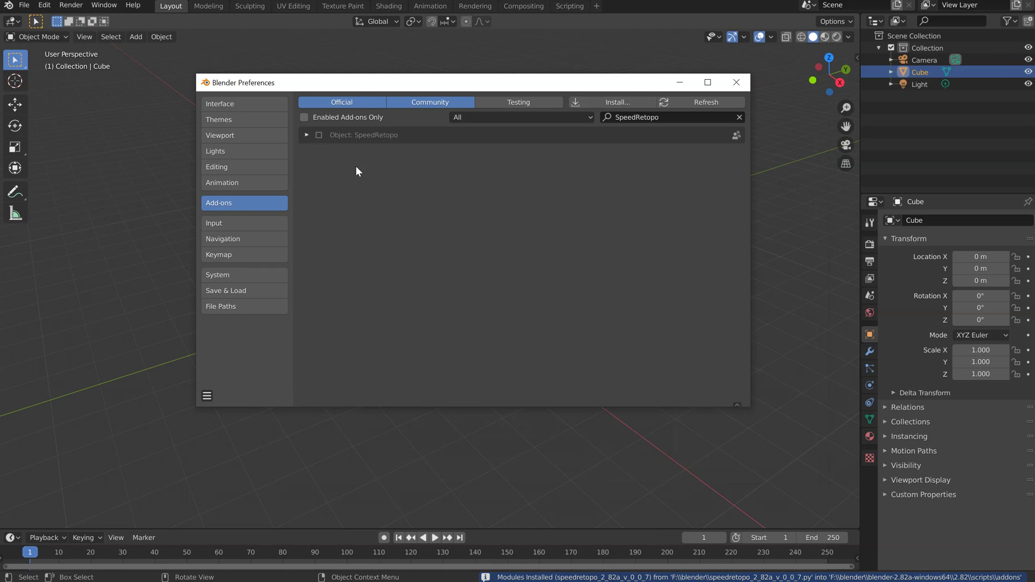
- Enable SpeedRetopo and browse its info, options and keymap tabs
left_click(318, 135)
left_click(306, 136)
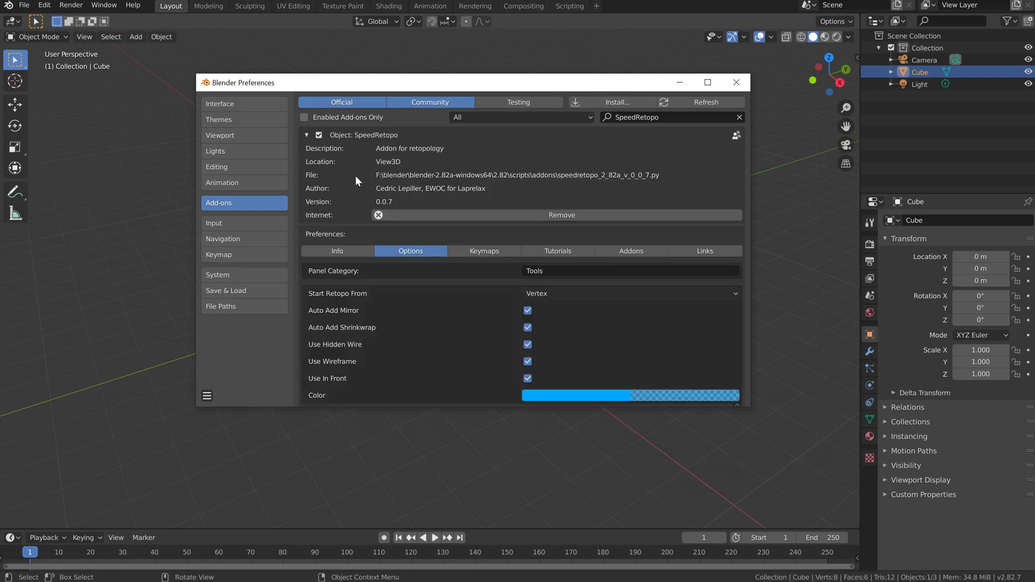
scroll(324, 205, "down", 1)
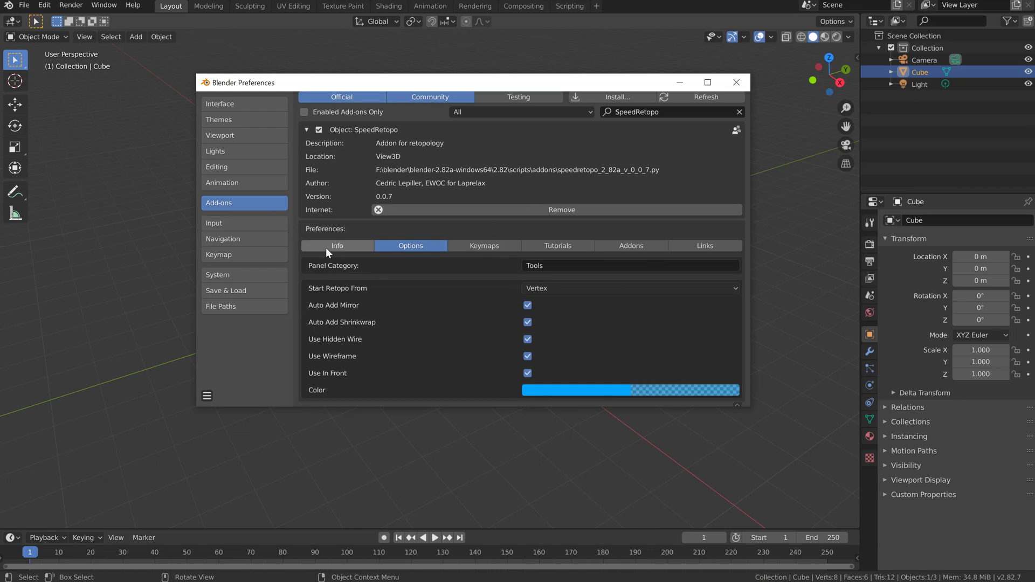
left_click(329, 245)
left_click(409, 251)
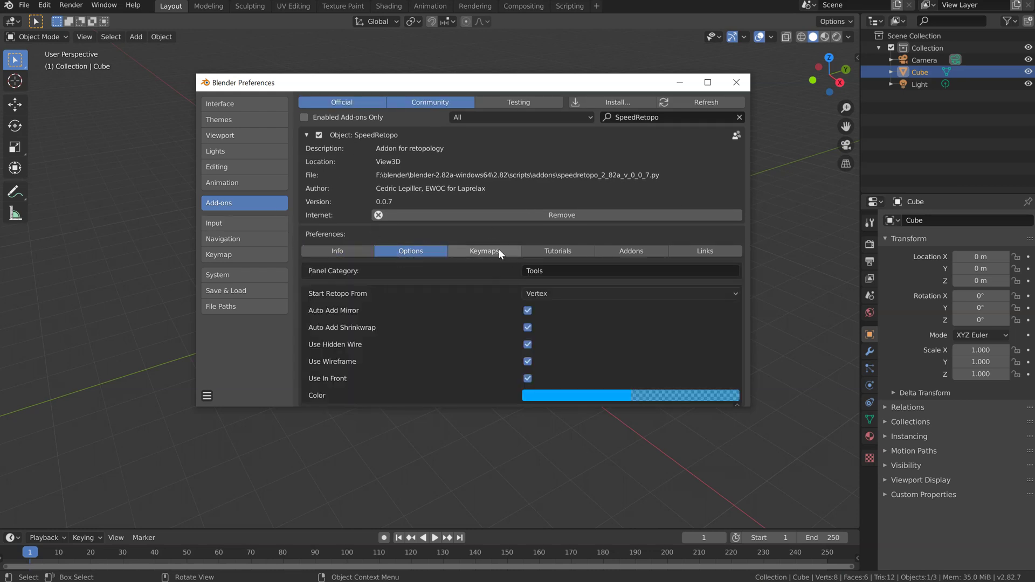
left_click(496, 251)
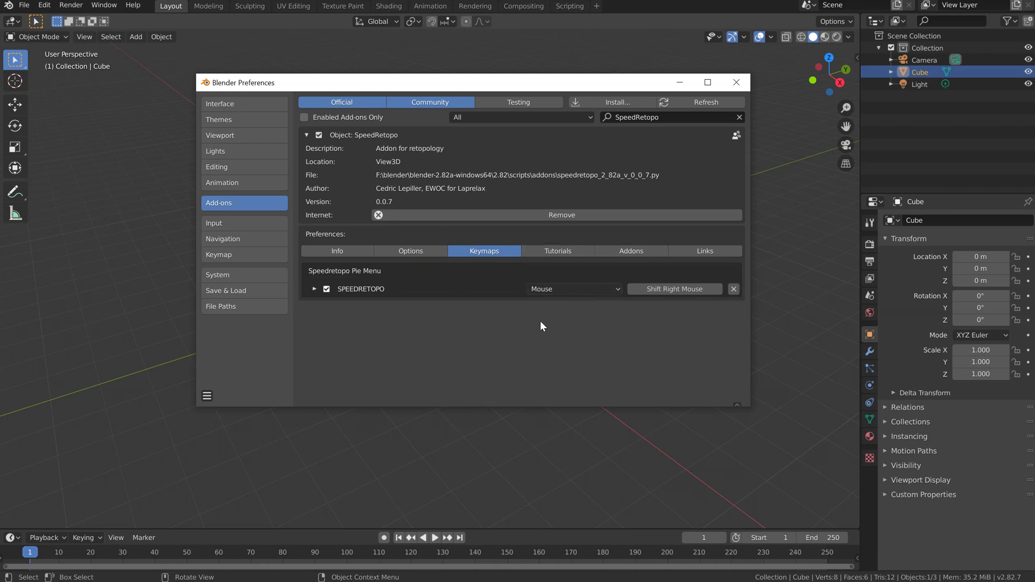
- Save the preferences and return to the 3D viewport
left_click(205, 399)
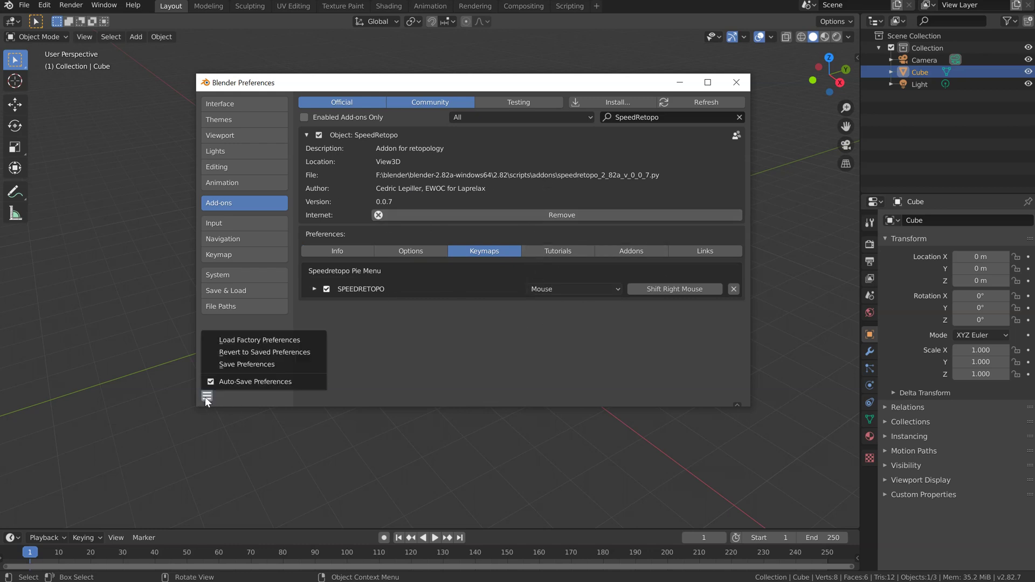
left_click(236, 364)
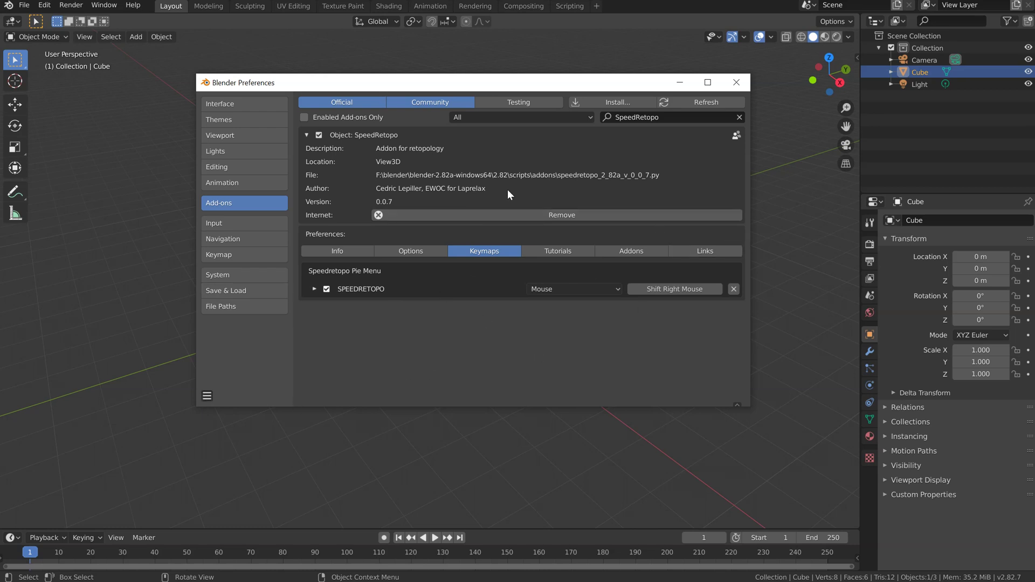
left_click_drag(405, 82, 375, 76)
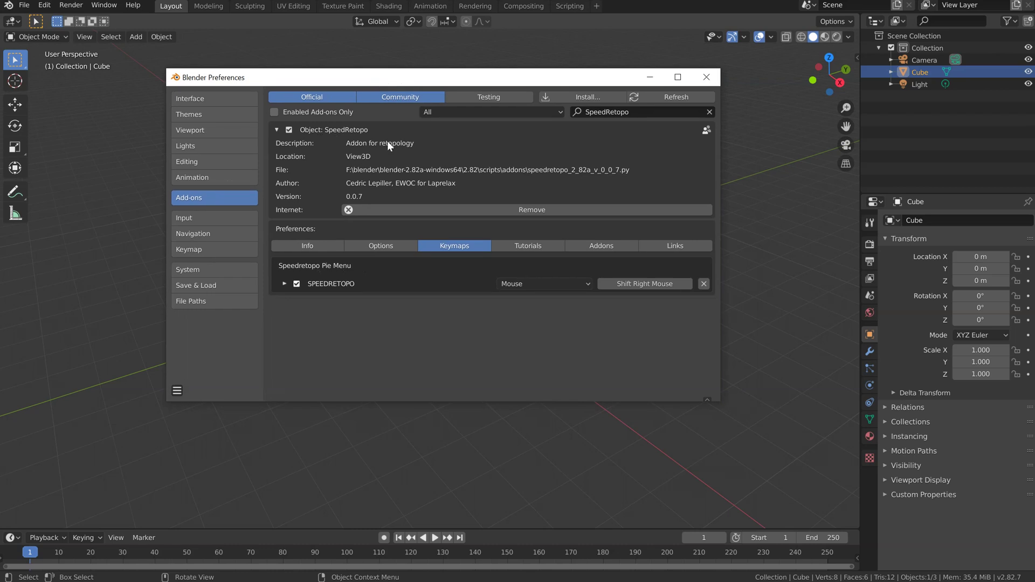
left_click(749, 204)
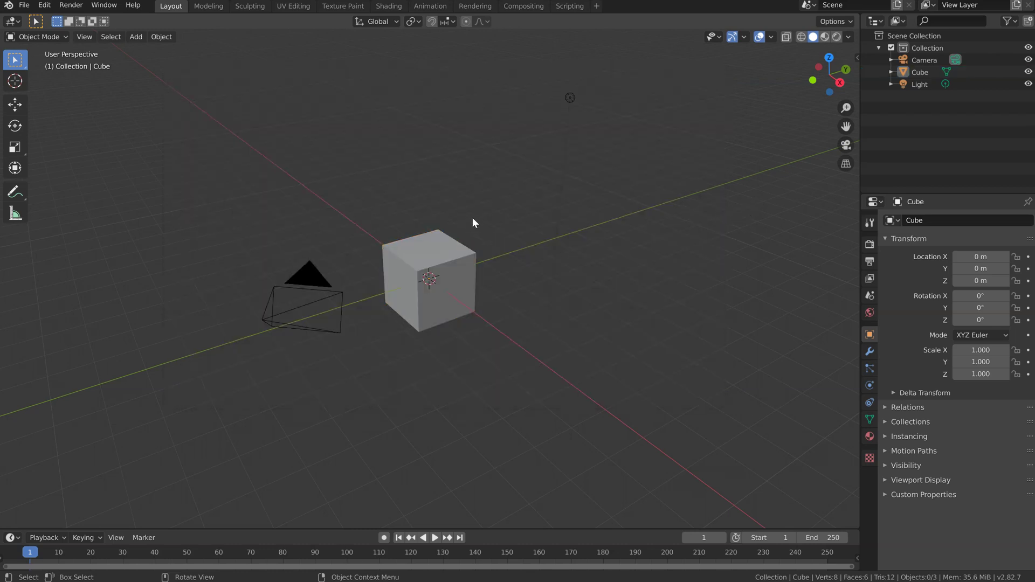
- Show the sidebar's SpeedRetopo panel and select the Cube
key("n")
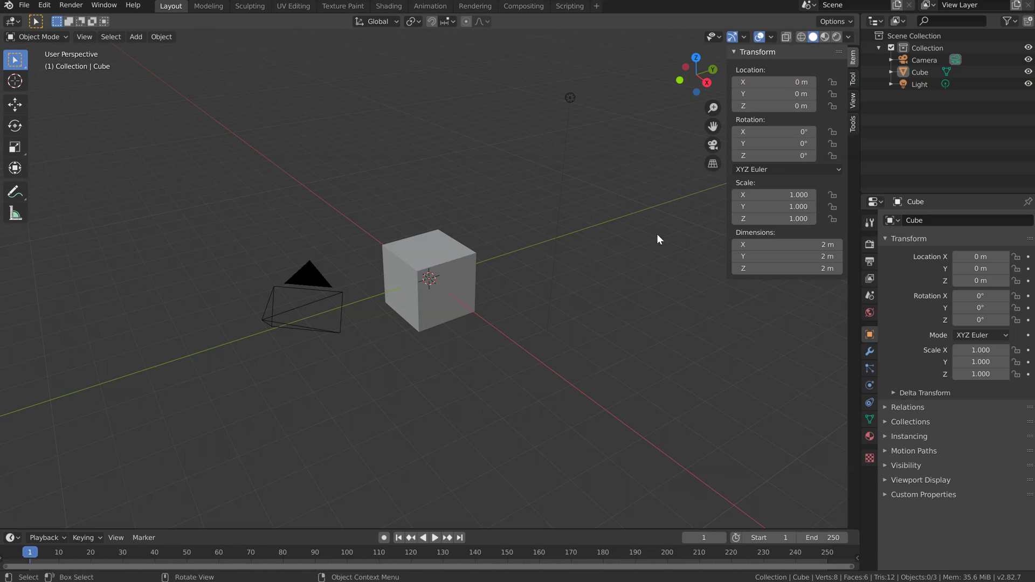
key("n")
key("n")
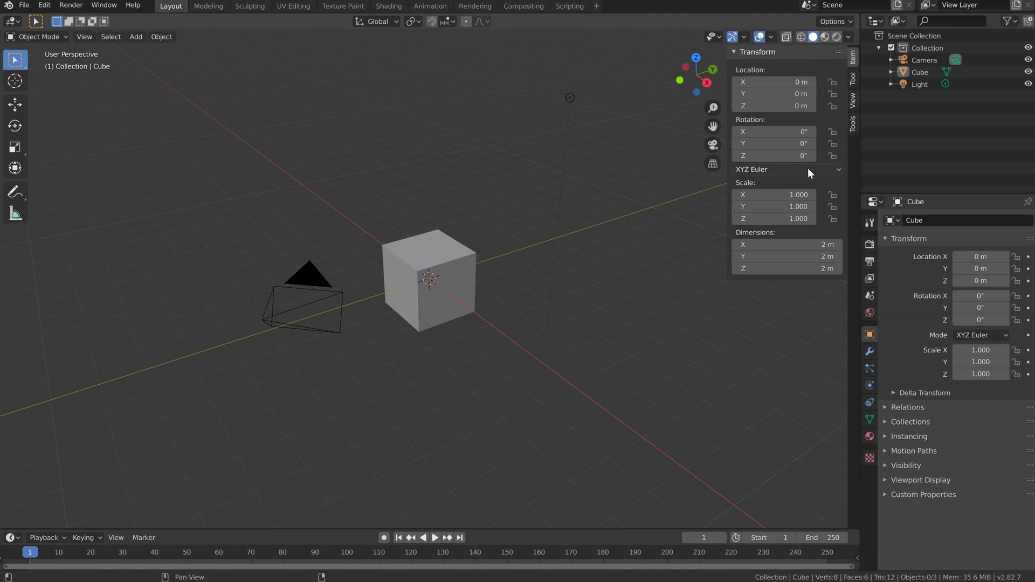
left_click(853, 126)
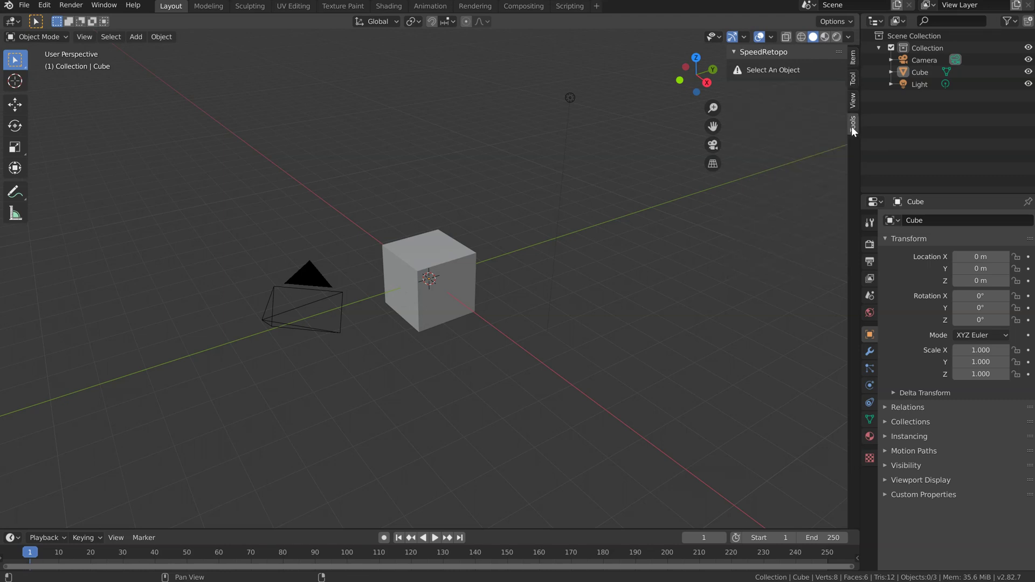
left_click(447, 276)
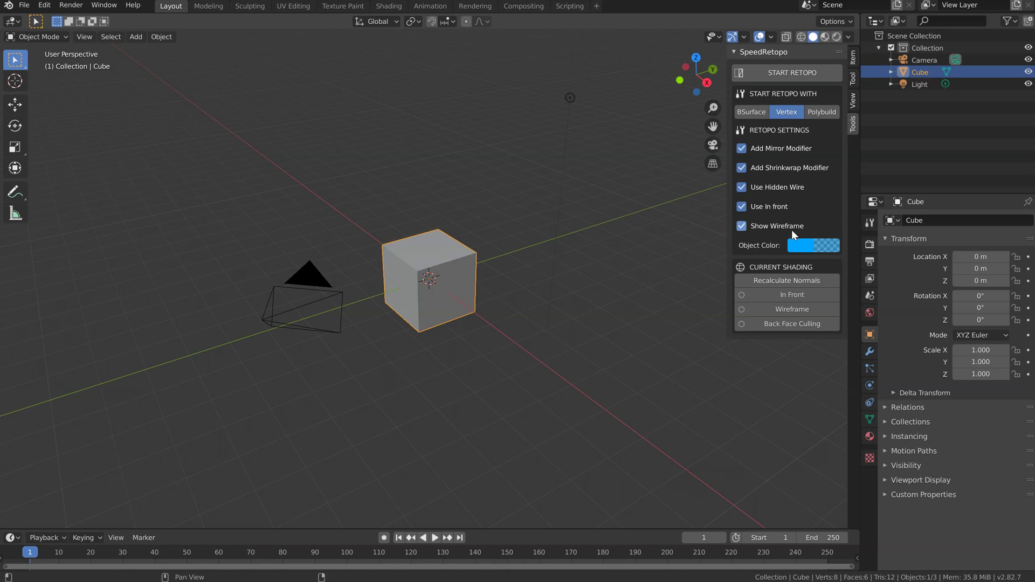
- Inspect the Speedflow Global Keymaps and Documentation panels in the Tool tab
left_click(853, 78)
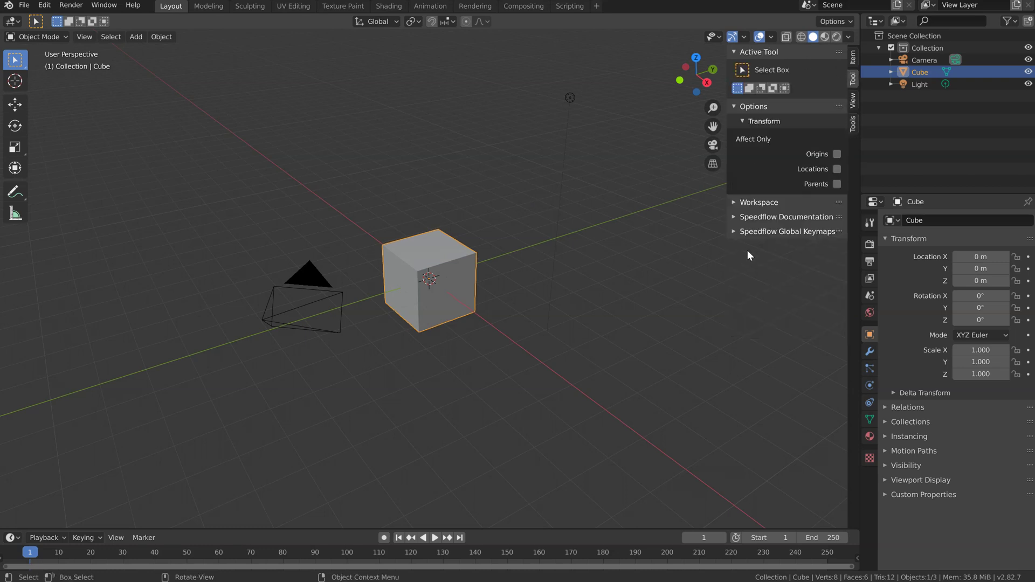
left_click(753, 230)
left_click(751, 231)
left_click(749, 216)
- Reopen Edit > Preferences on the SpeedRetopo add-on entry and reposition the window
left_click(44, 5)
left_click(86, 174)
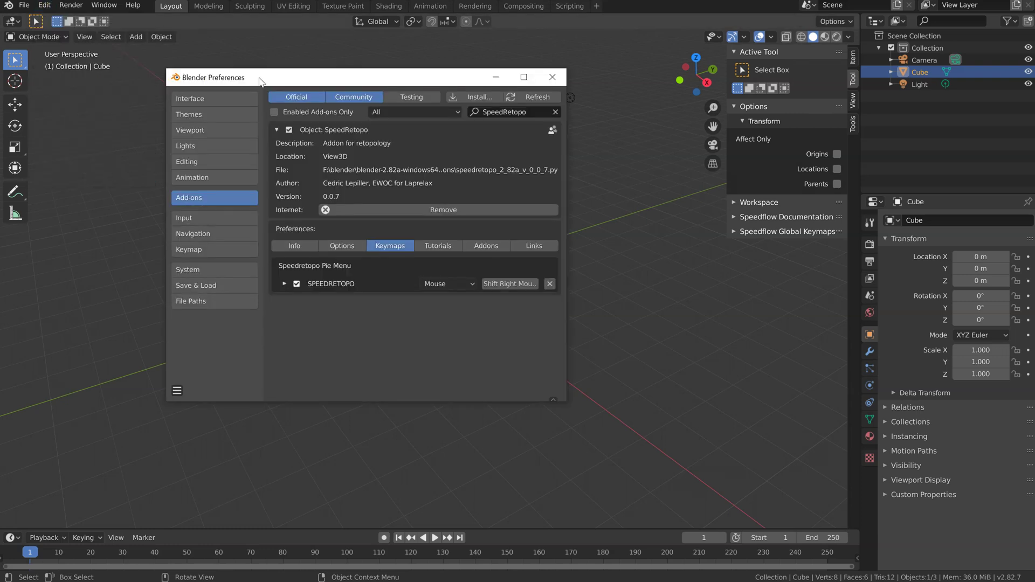
left_click_drag(259, 78, 268, 97)
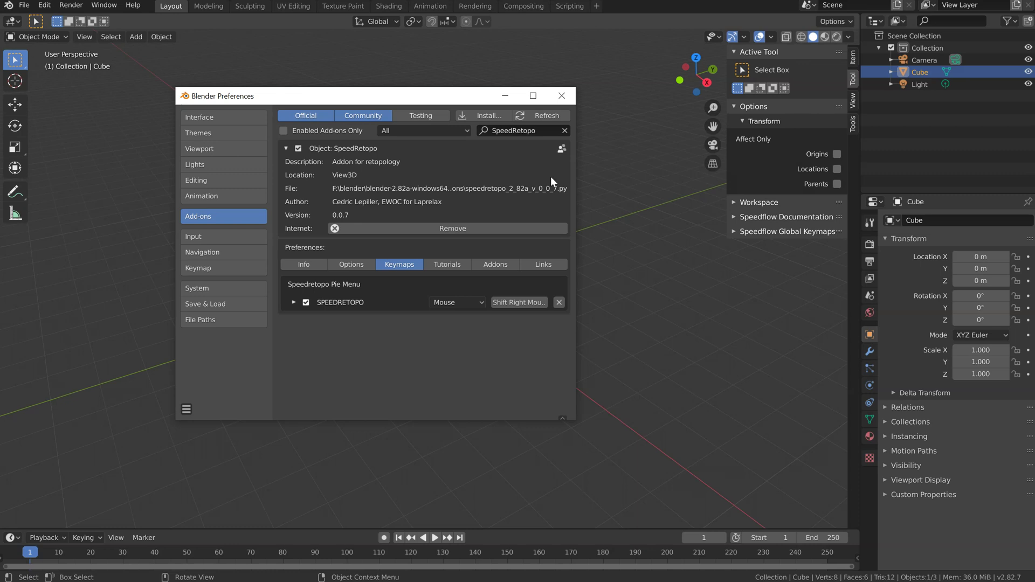
left_click_drag(402, 100, 434, 93)
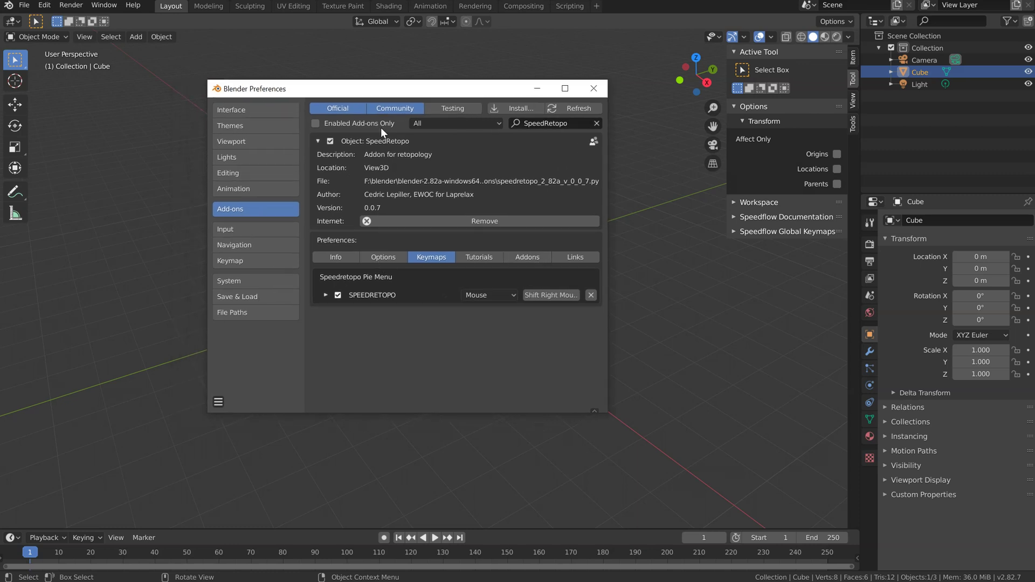